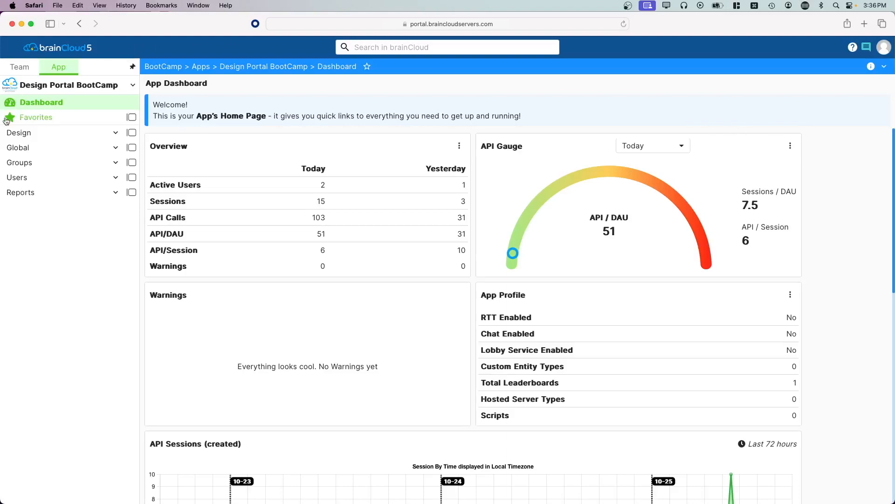
Step: Open the Group Types page in the app's Design settings for groups
click(60, 135)
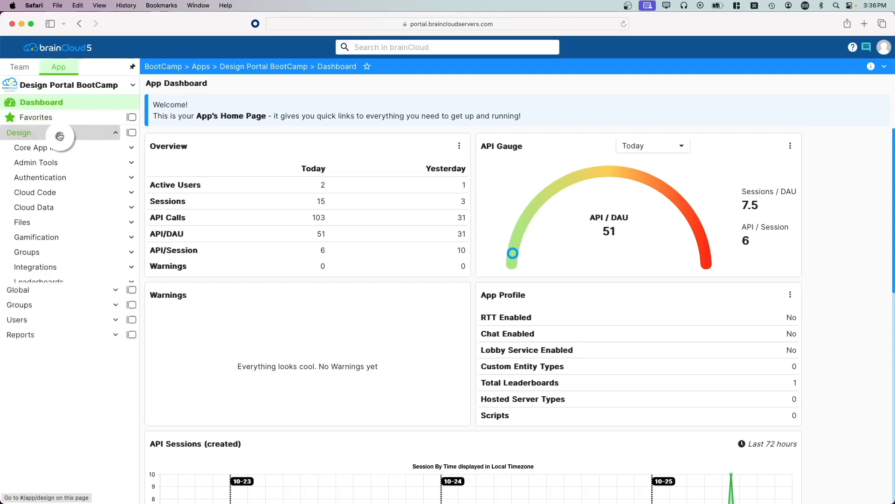
click(28, 252)
click(44, 268)
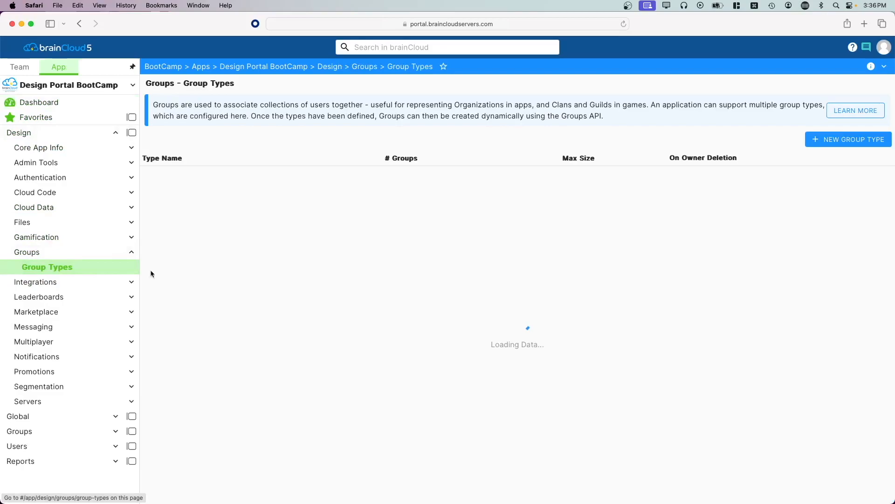
Step: Create a group type named Clan with max size 10, keeping Assign New Owner on owner delete and Delete Owned Entities on member leave
click(836, 138)
click(679, 176)
text(Clan)
click(676, 213)
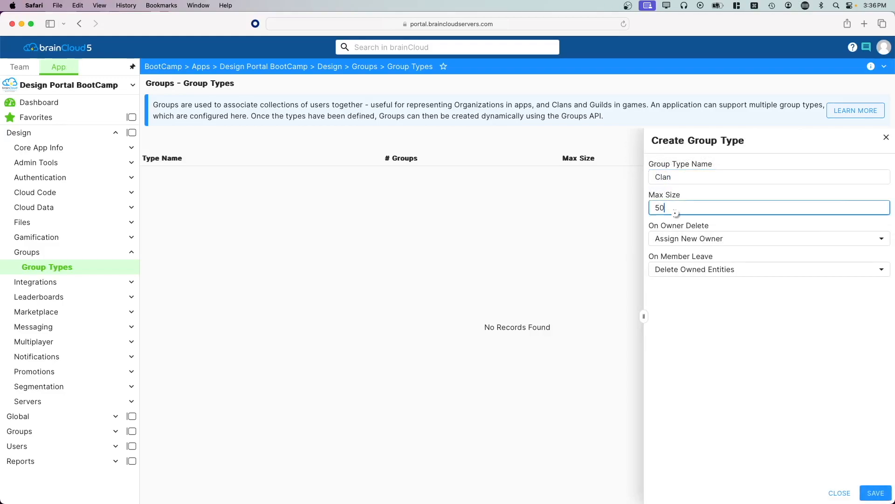
key(BackSpace)
key(BackSpace)
text(10)
click(708, 239)
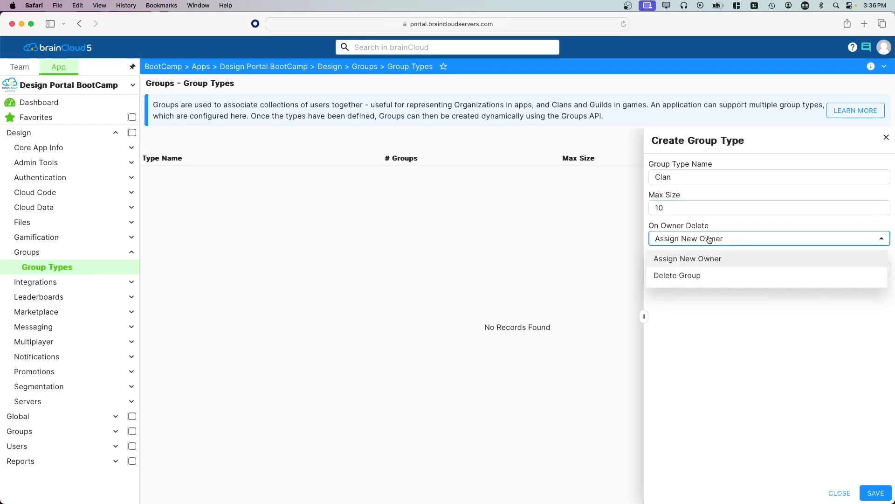
click(710, 239)
click(718, 275)
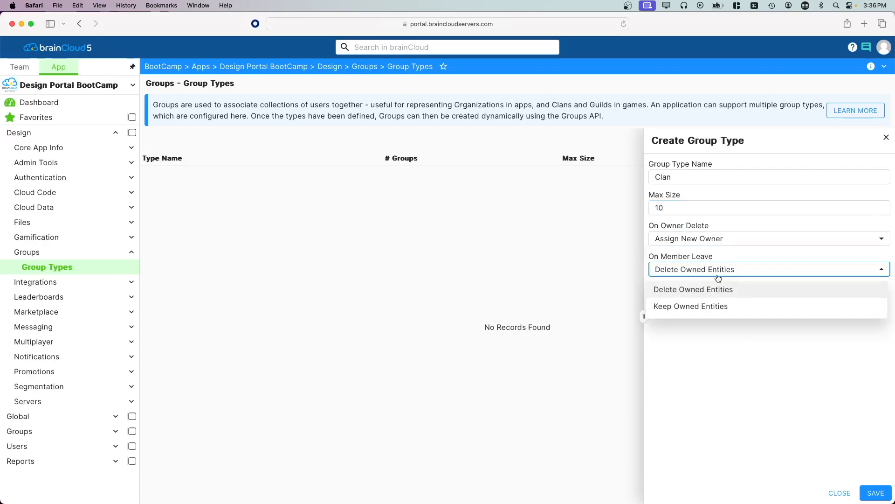
click(718, 278)
click(876, 493)
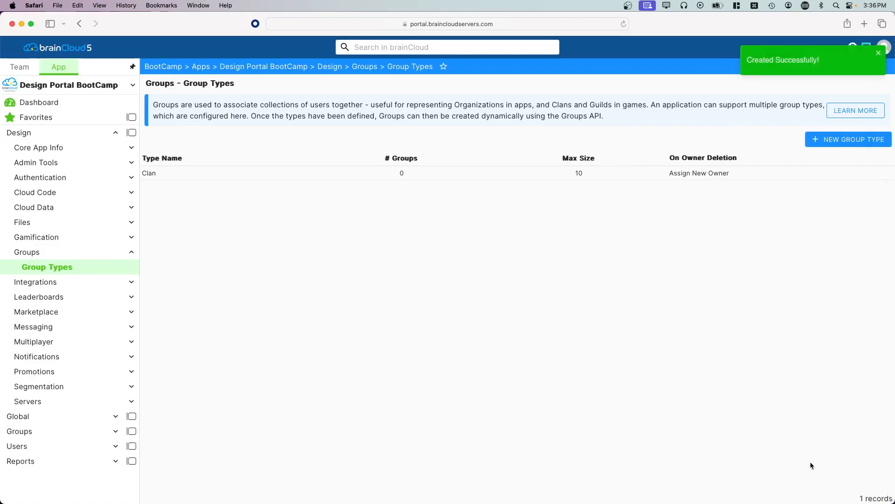
Step: Open the Cloud Code API Explorer and execute the Authenticate call with its default parameters
click(34, 199)
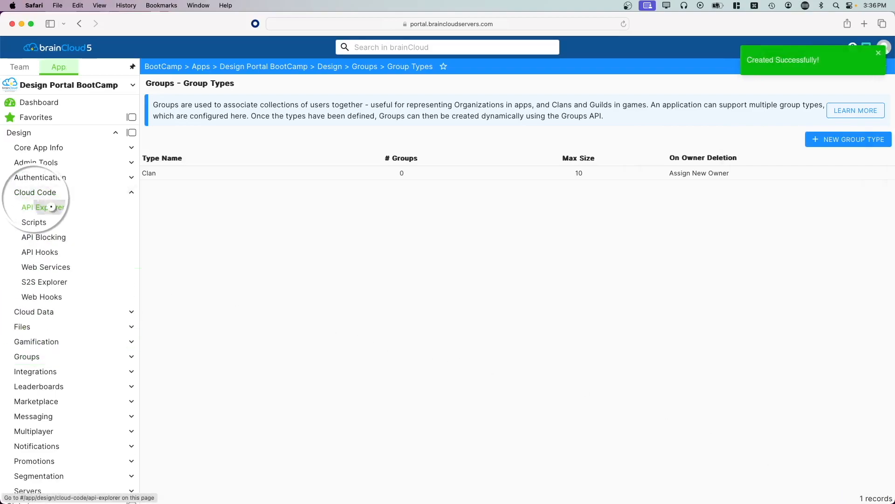
click(45, 207)
click(313, 211)
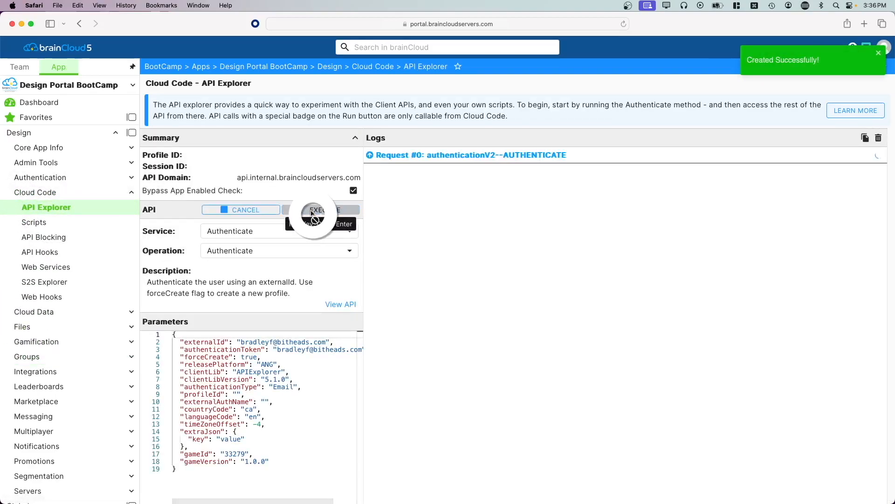
Step: Retrieve the current user's groups by executing the Group service's GetMyGroups operation
click(251, 231)
click(235, 372)
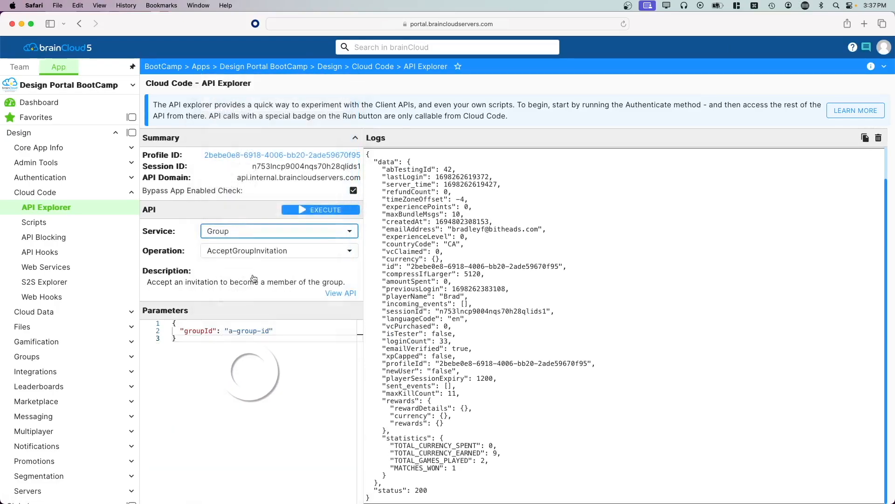
click(252, 254)
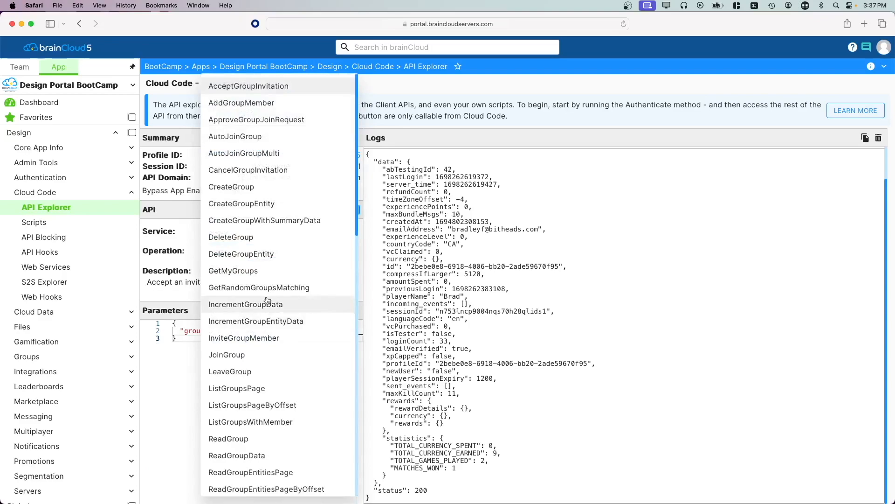
click(260, 272)
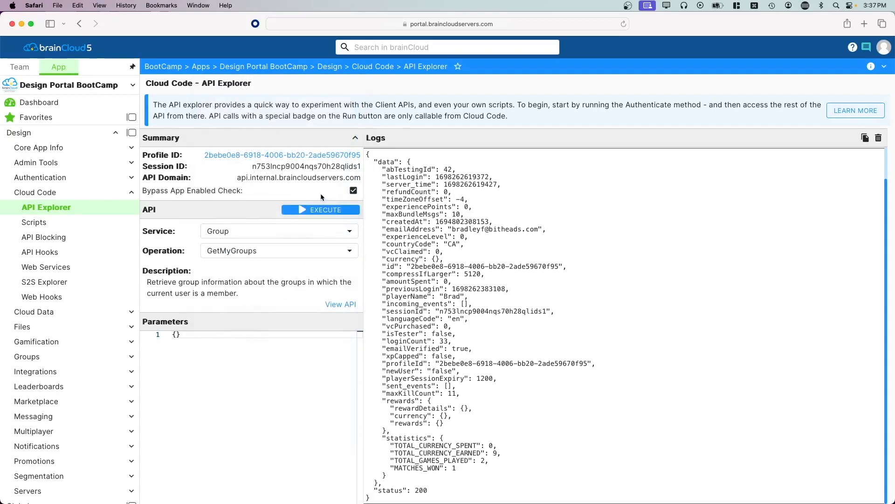
click(323, 209)
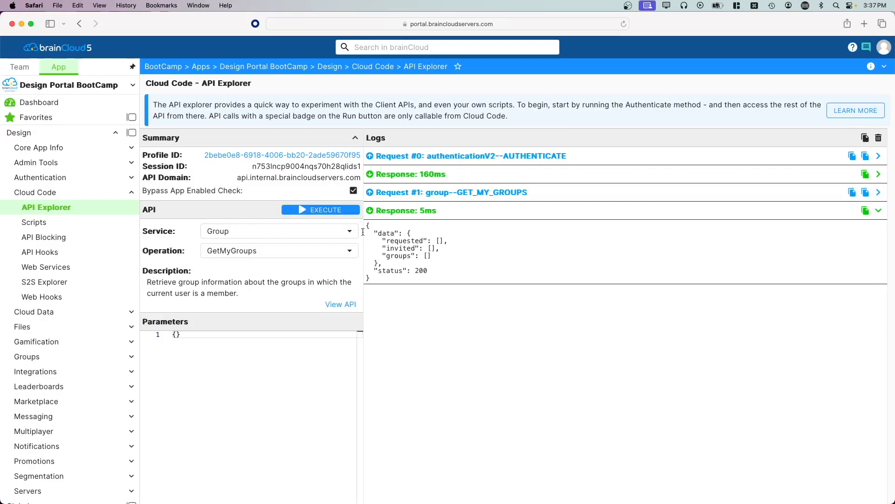
Step: Execute ListGroupsPage with the groupType search criterion set to Clan to look for existing groups
click(283, 252)
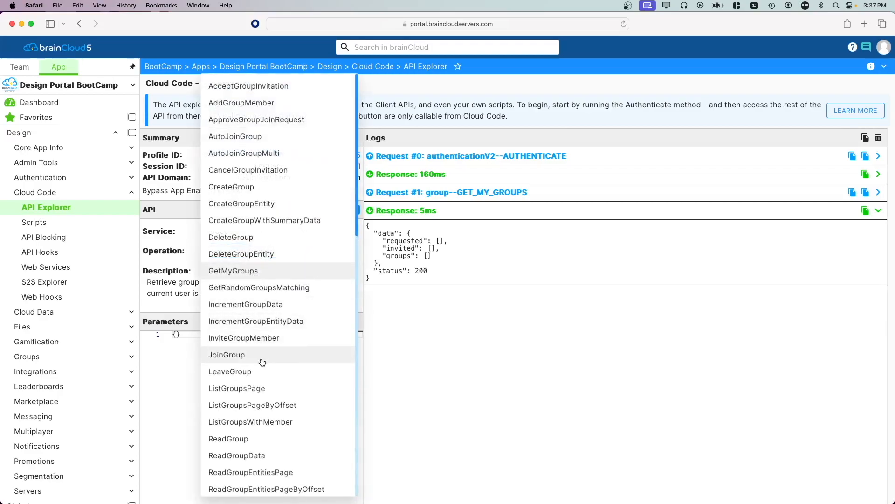
click(259, 388)
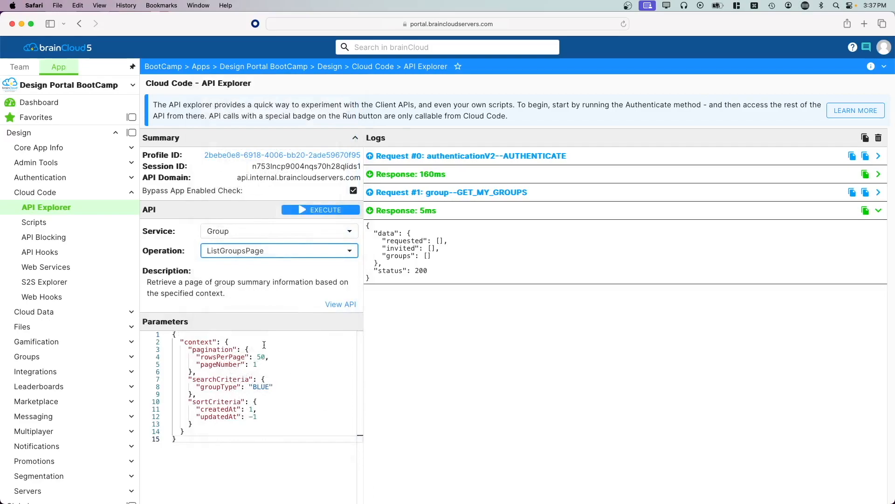
double_click(260, 387)
text(Clan)
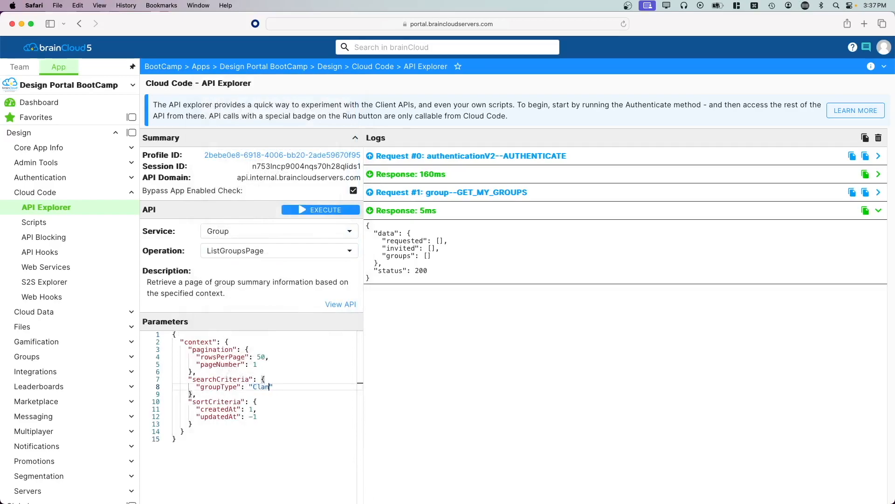
click(325, 211)
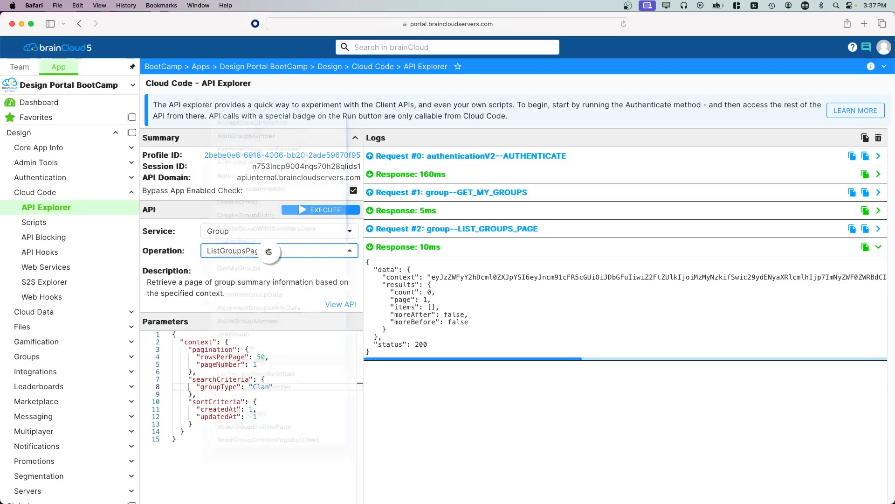
Step: Prepare a CreateGroup call on the Group service with the group name Constellation
click(312, 250)
click(246, 186)
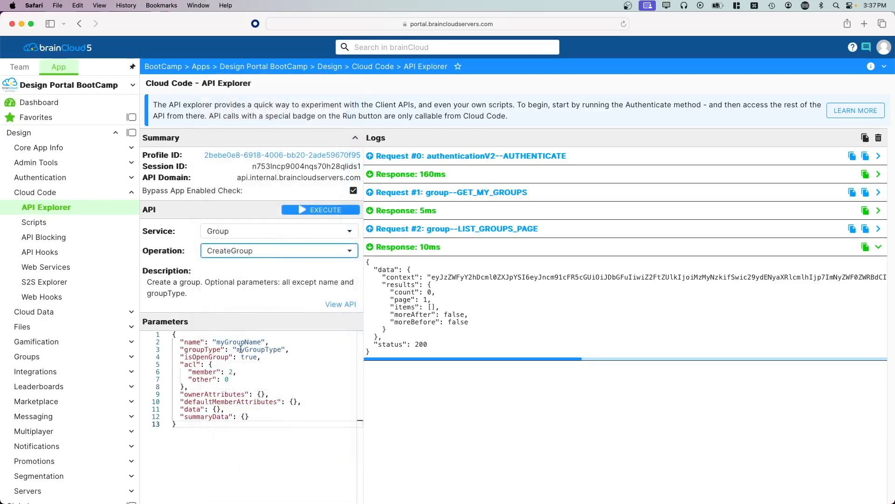
double_click(238, 343)
text(Constellation)
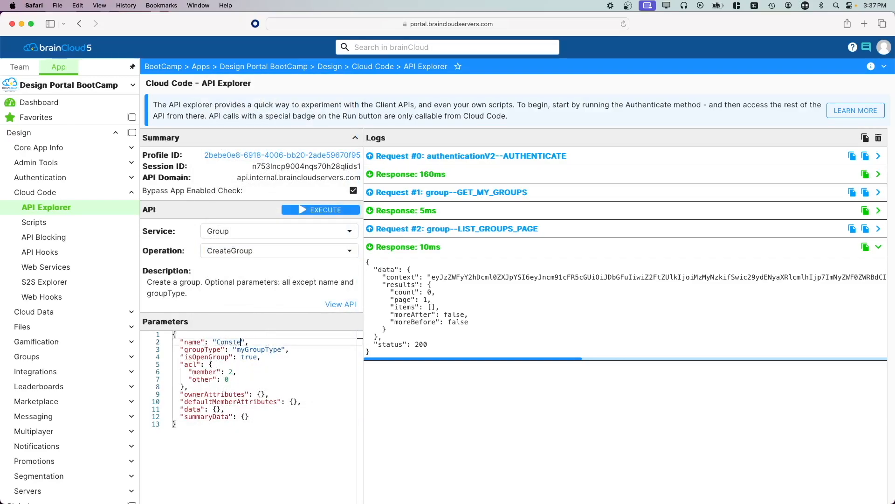
Step: Set the CreateGroup call's groupType to Clan and execute it to create the Constellation group
click(265, 349)
key(Delete)
key(Delete)
key(Delete)
key(Delete)
key(BackSpace)
key(BackSpace)
key(BackSpace)
key(BackSpace)
key(BackSpace)
key(BackSpace)
key(BackSpace)
text(Clan)
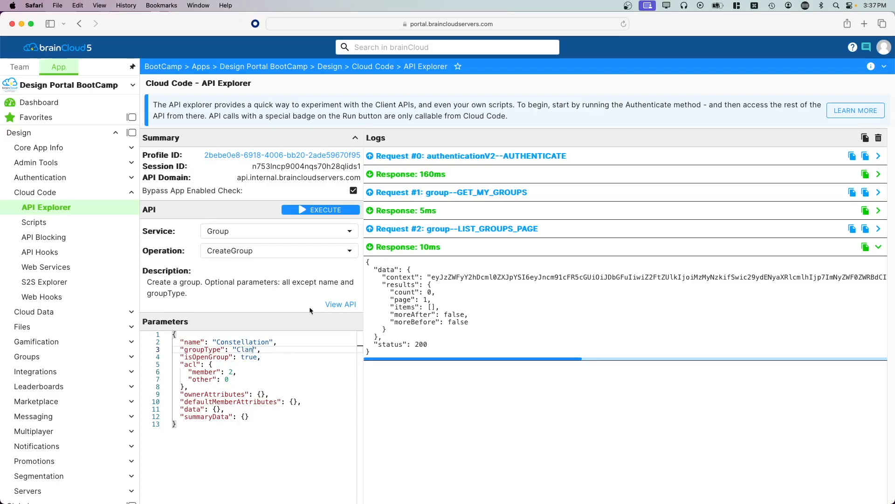
click(316, 210)
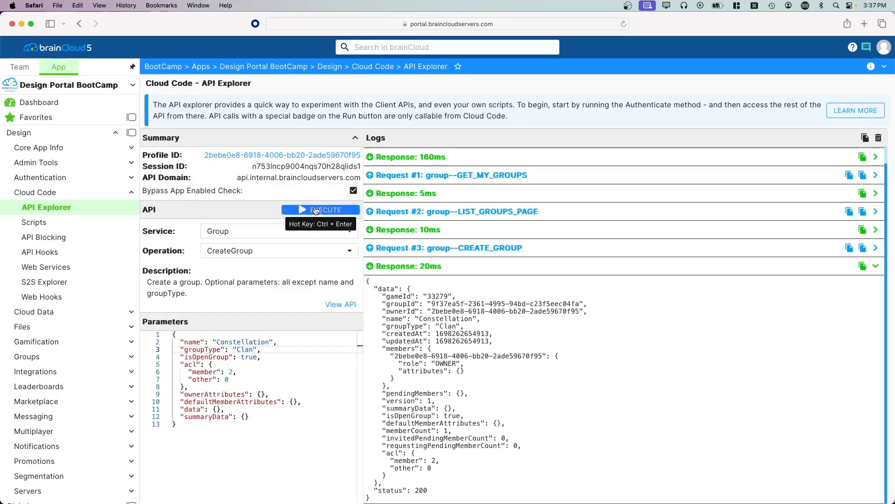
Step: Execute ReadGroup for the Constellation group, using the groupId copied from the CreateGroup response
click(280, 250)
scroll(262, 342, down, 3)
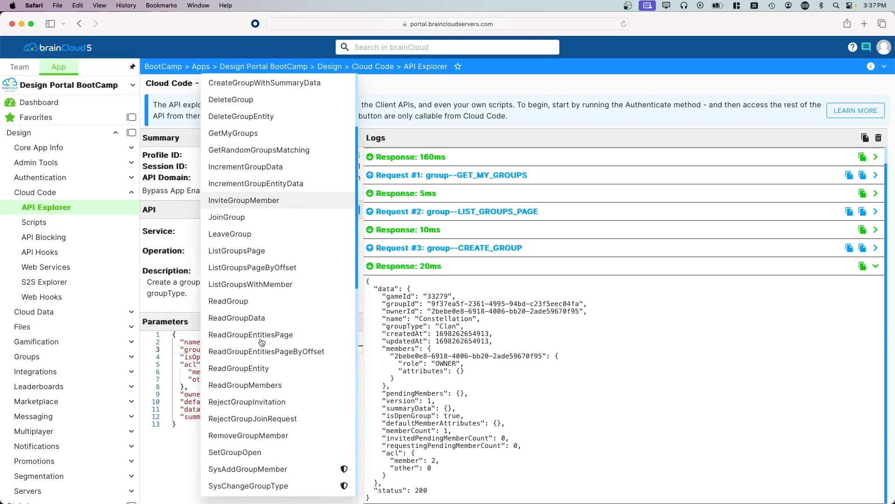
click(250, 301)
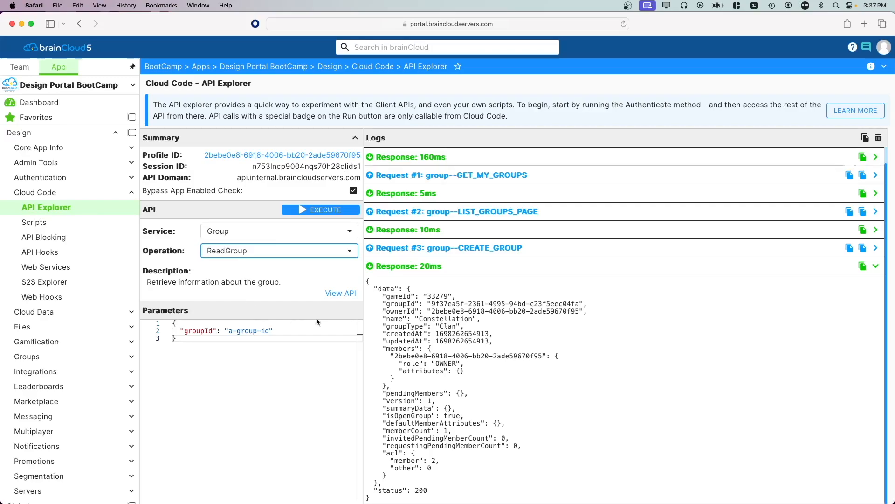
click(434, 304)
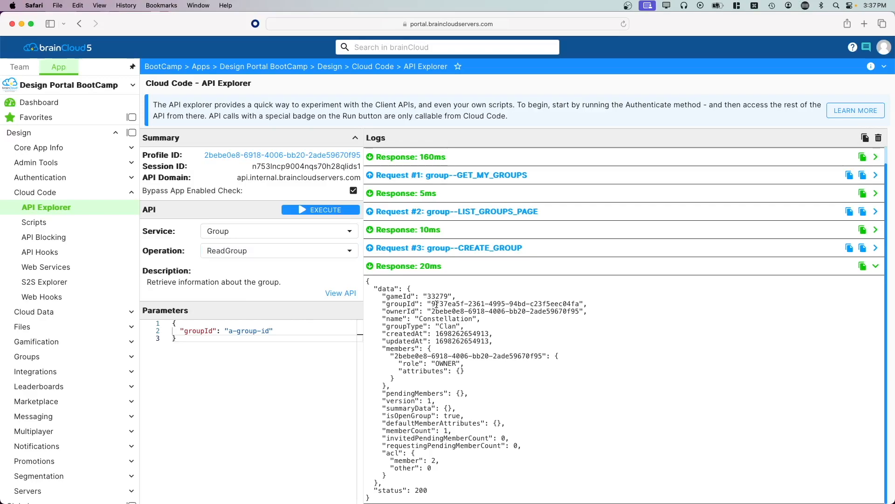
drag(432, 304, 577, 301)
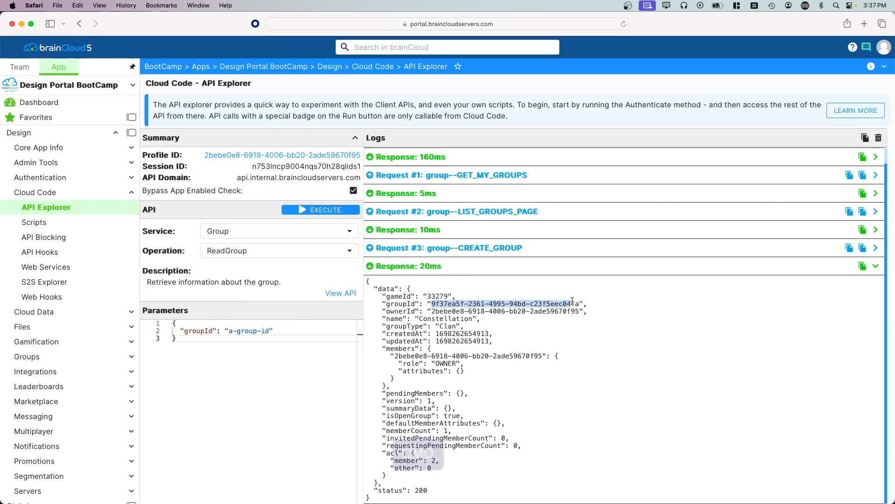
key(super+c)
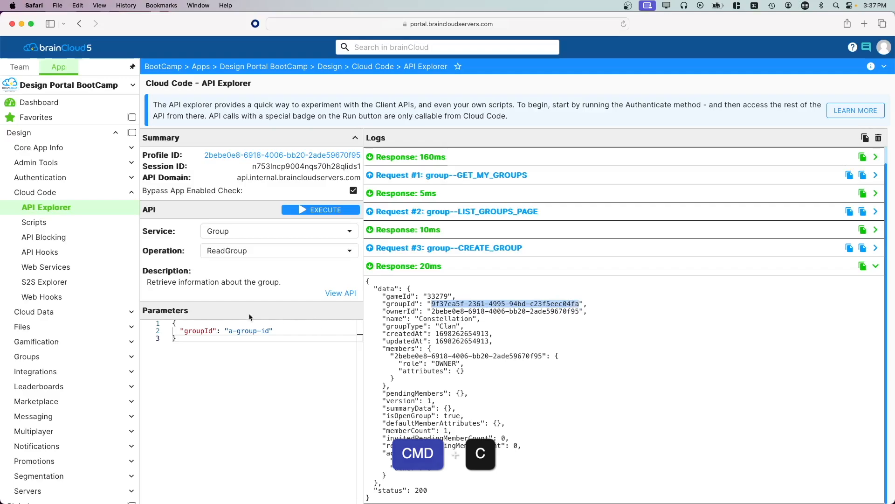
click(229, 331)
drag(228, 331, 273, 330)
key(BackSpace)
key(super+v)
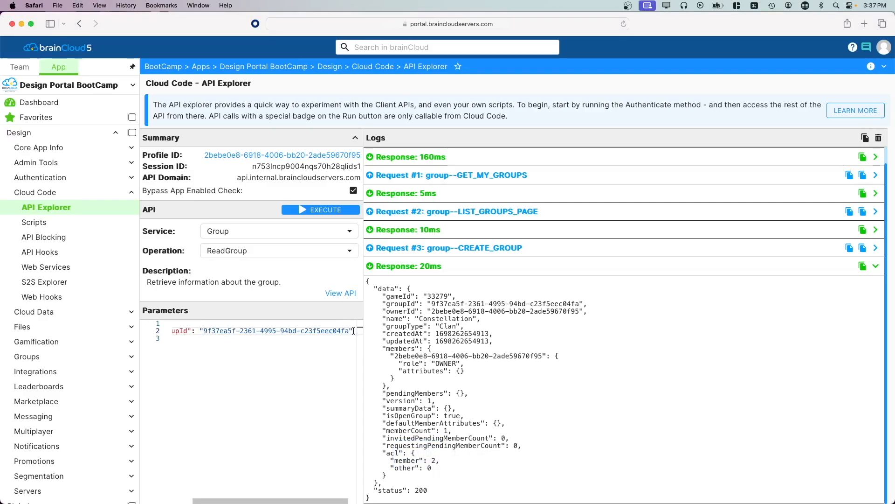
click(334, 211)
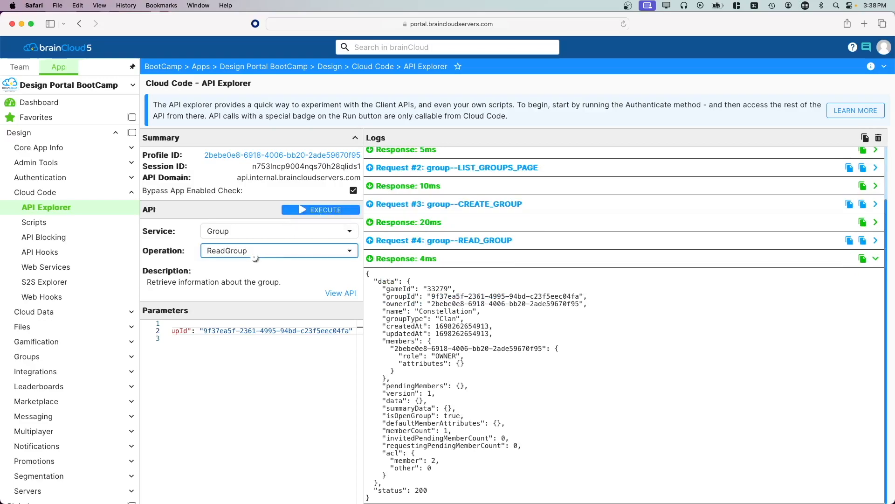
Step: Run GetMyGroups again to check the current user's membership of the newly created group
click(254, 251)
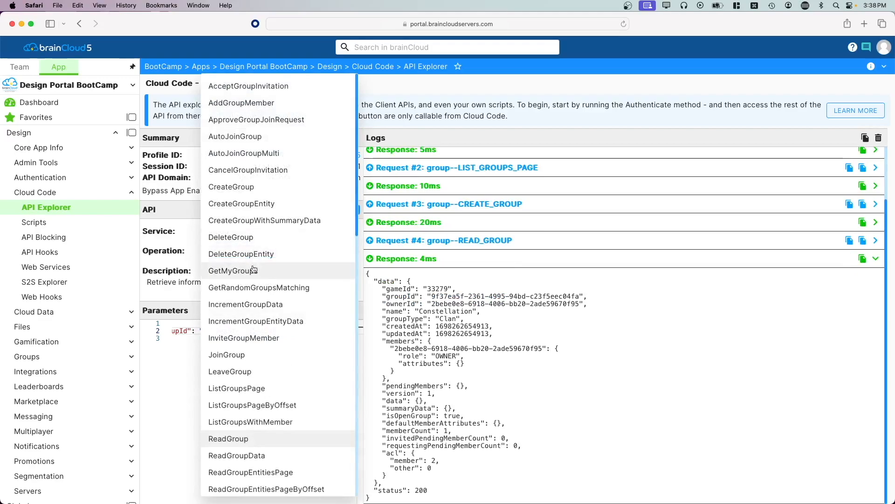
click(255, 271)
click(306, 210)
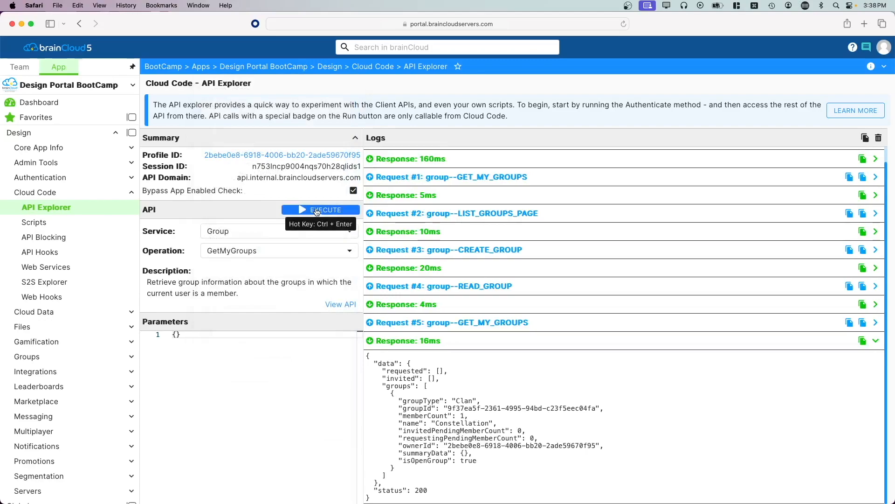
Step: Run ListGroupsPage again with groupType Clan to look up the Constellation group in the list
click(275, 253)
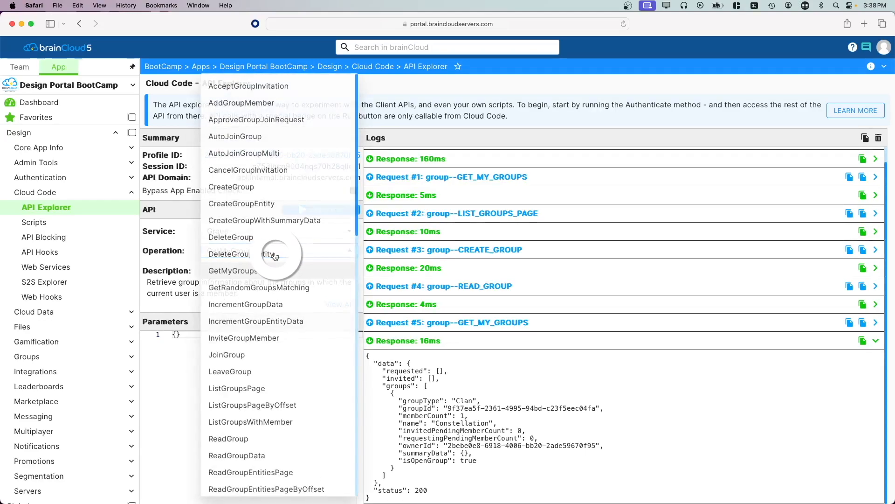
click(255, 387)
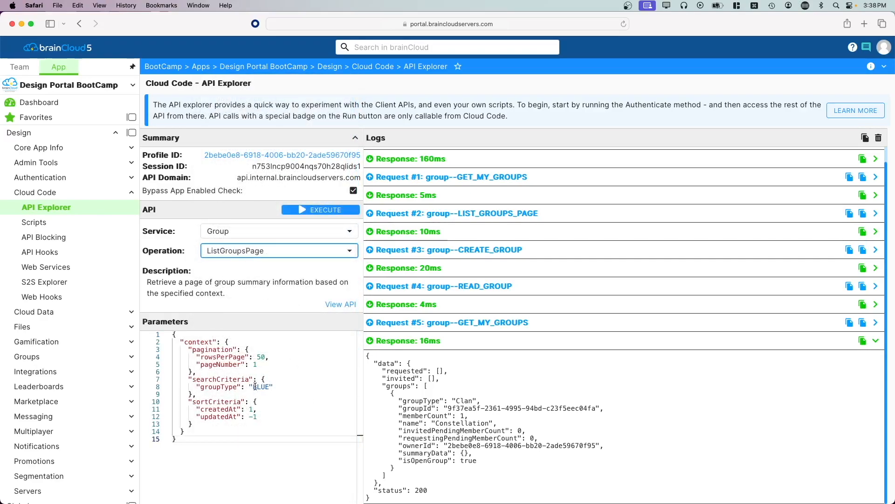
double_click(264, 387)
text(lan)
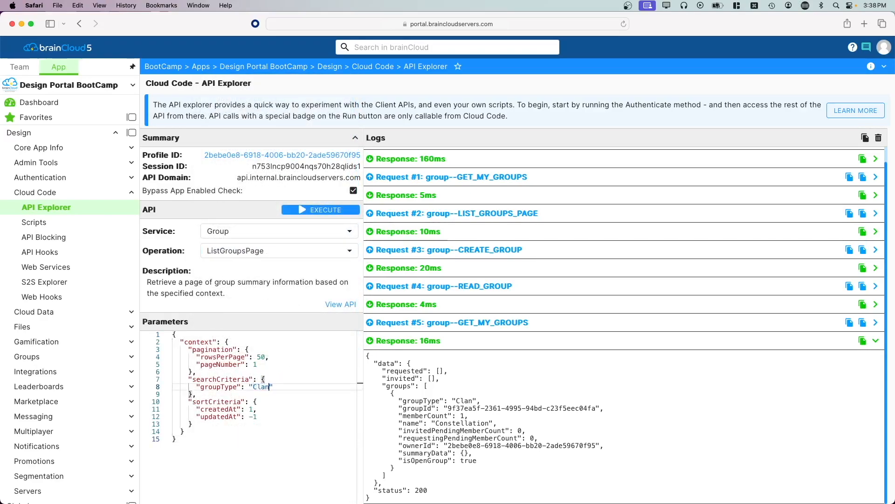
click(321, 211)
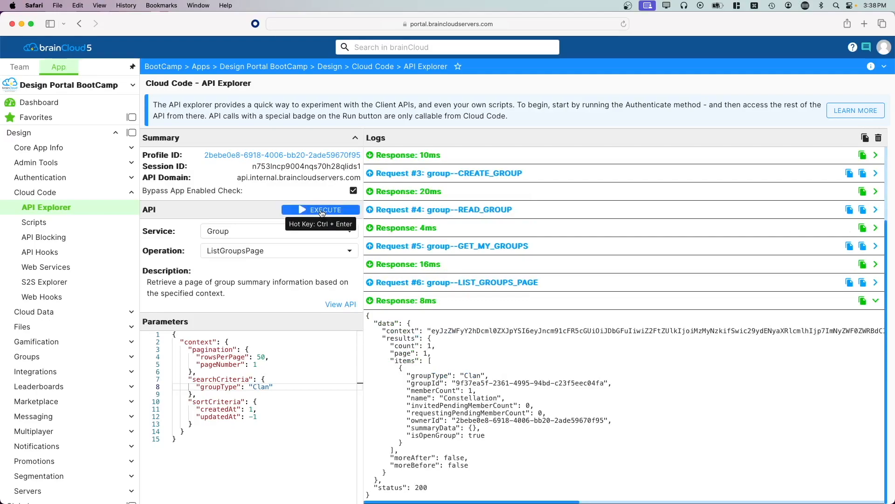
Step: Select the UpdateGroupName operation and paste the Constellation group's copied ID as its groupId parameter
click(227, 252)
scroll(255, 342, down, 4)
scroll(255, 342, down, 10)
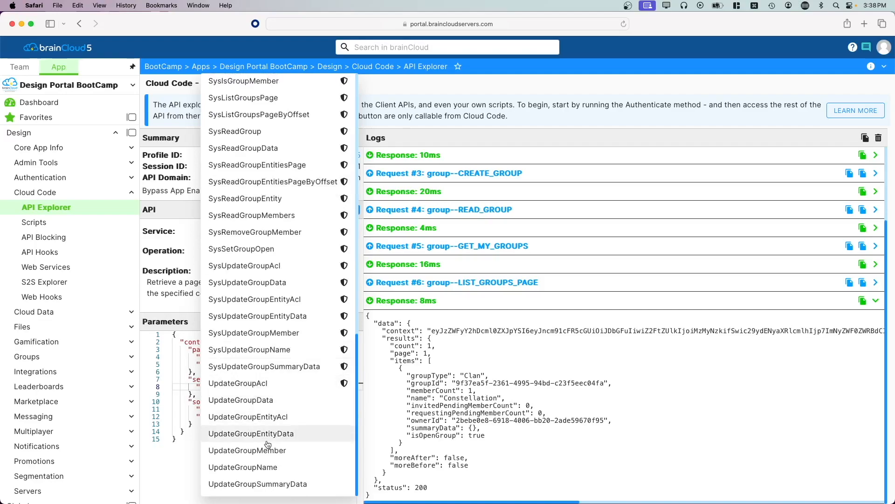
click(278, 466)
drag(229, 331, 270, 330)
key(super+v)
Step: Set the name parameter of the UpdateGroupName call to Deadly Viper Squad
click(236, 338)
key(BackSpace)
key(BackSpace)
key(BackSpace)
key(BackSpace)
key(BackSpace)
key(BackSpace)
key(BackSpace)
key(BackSpace)
key(BackSpace)
key(BackSpace)
key(BackSpace)
text(Deadly Viper Squad)
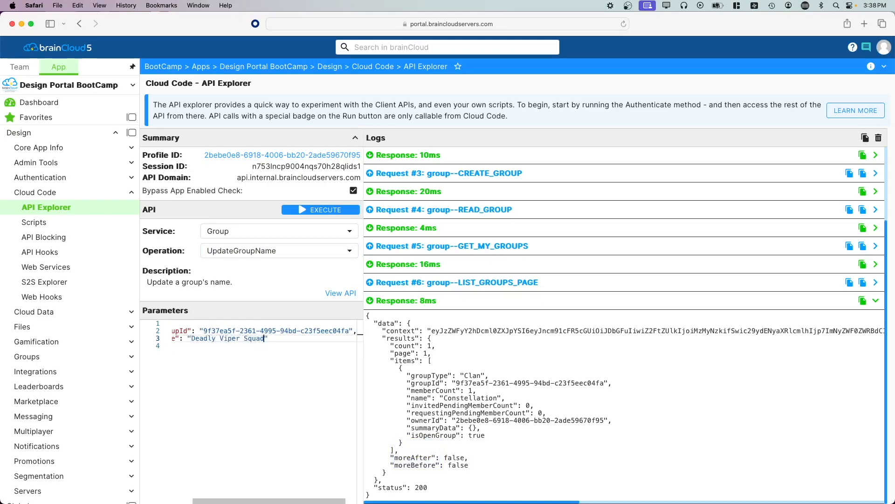
Step: Execute the UpdateGroupName call and set up an UpdateGroupData call with the copied group ID as groupId
click(324, 210)
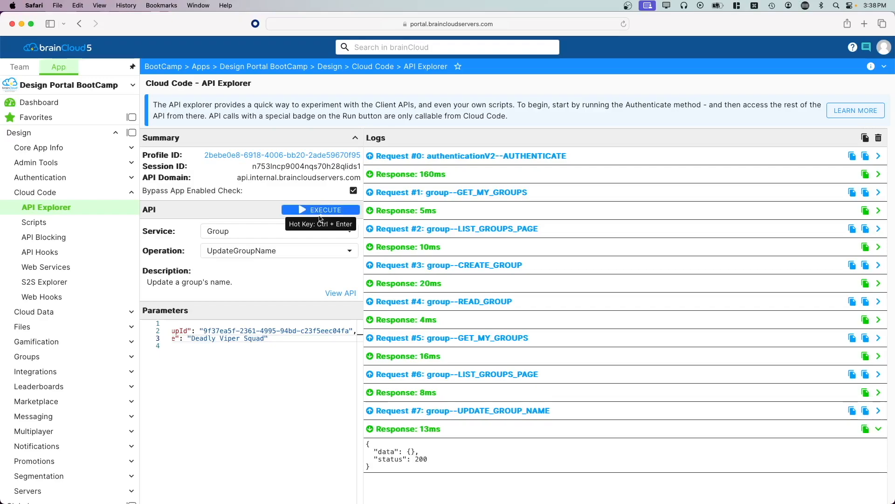
click(299, 251)
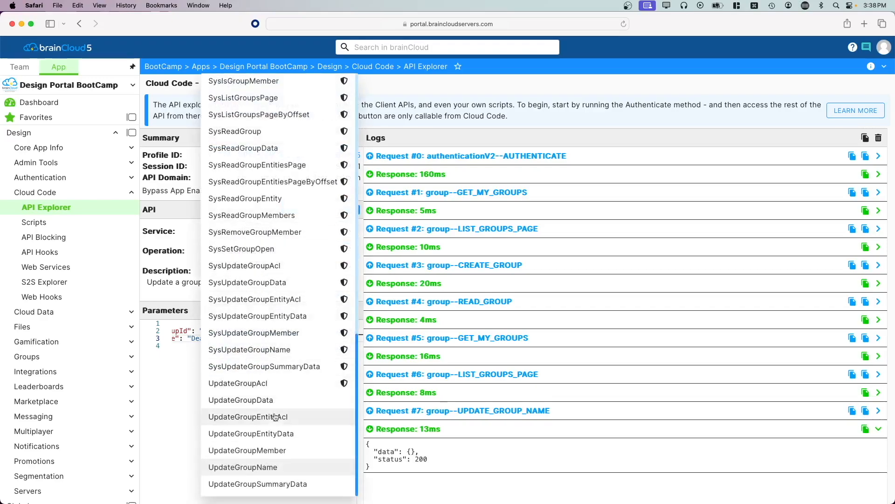
click(254, 399)
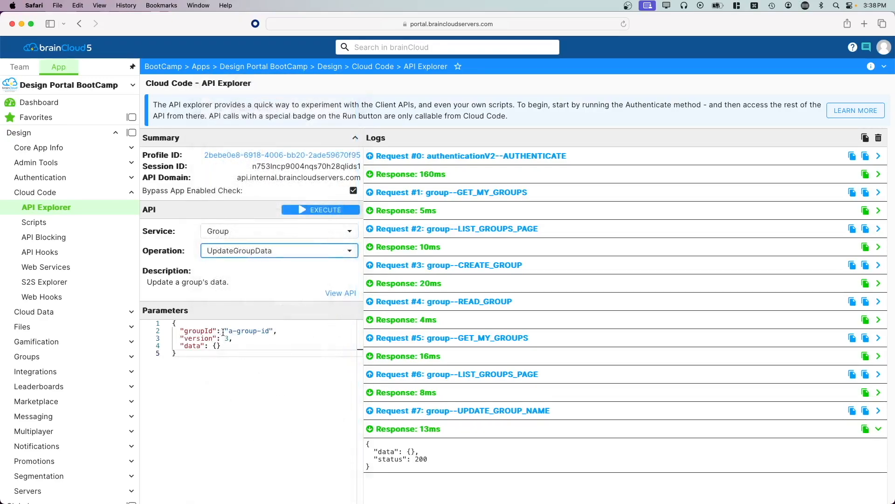
drag(228, 330, 273, 330)
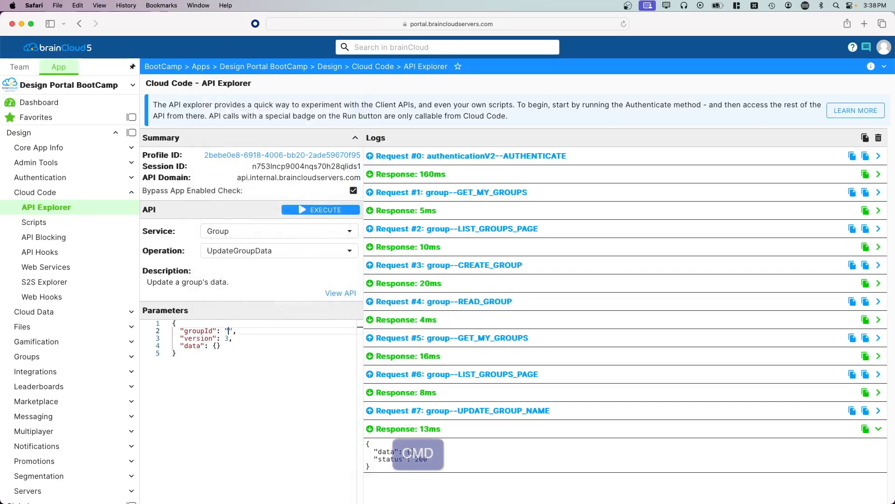
key(super+v)
Step: Set the version parameter to -1, add "Clan Tag": "DVS" to the data object and execute the UpdateGroupData call
key(BackSpace)
text(-1)
click(192, 346)
key(Return)
text("Clan Tag")
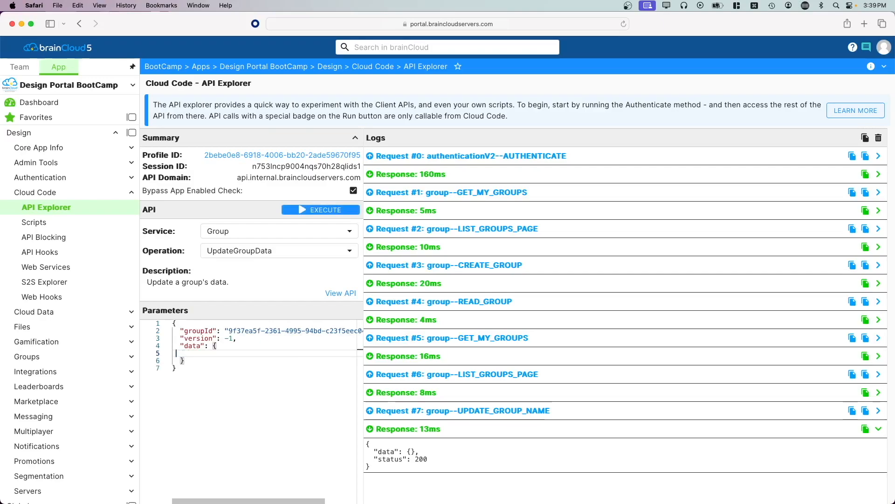
text(: "DVS")
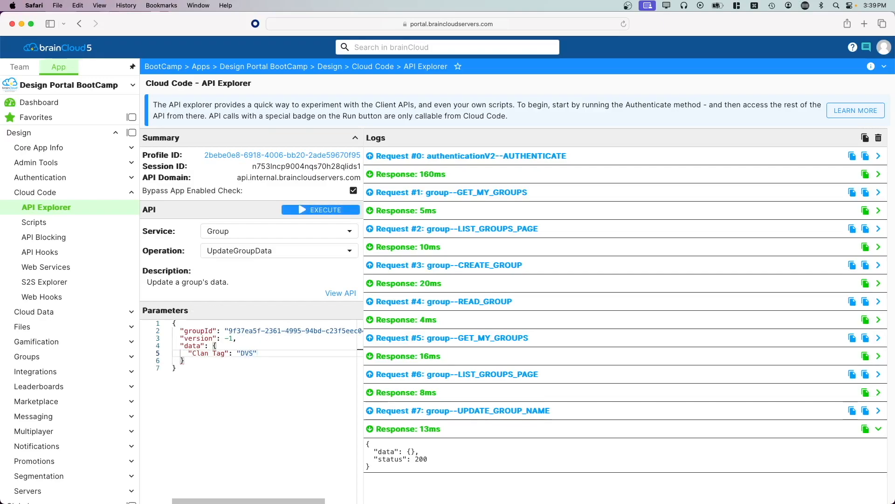
click(321, 209)
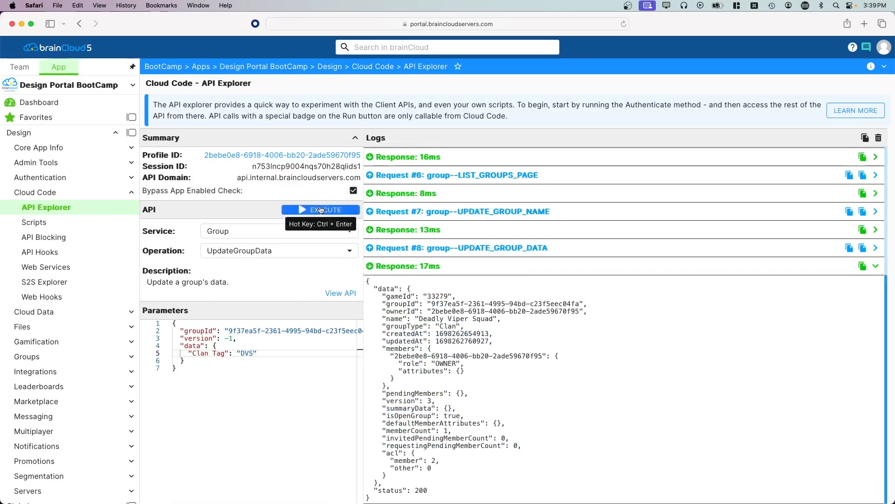
Step: Run the ReadGroupData operation with the copied group ID to retrieve the group's custom data
click(240, 251)
scroll(254, 252, up, 10)
scroll(263, 253, up, 5)
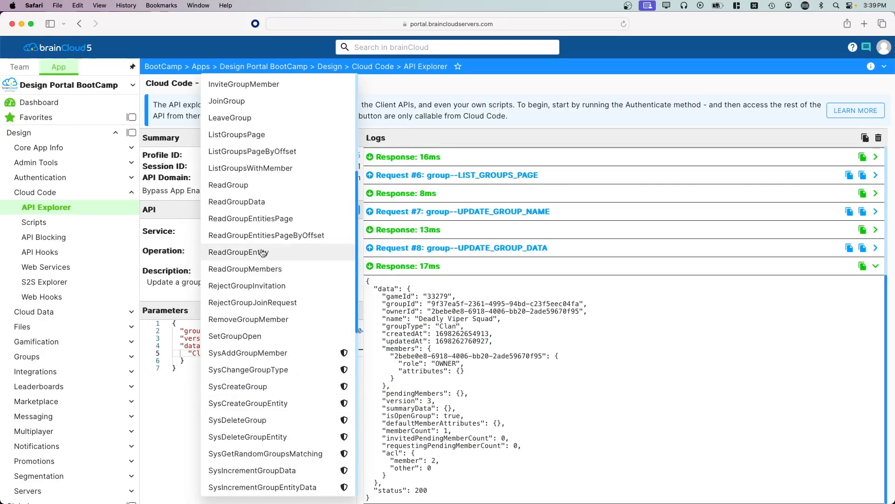
click(248, 201)
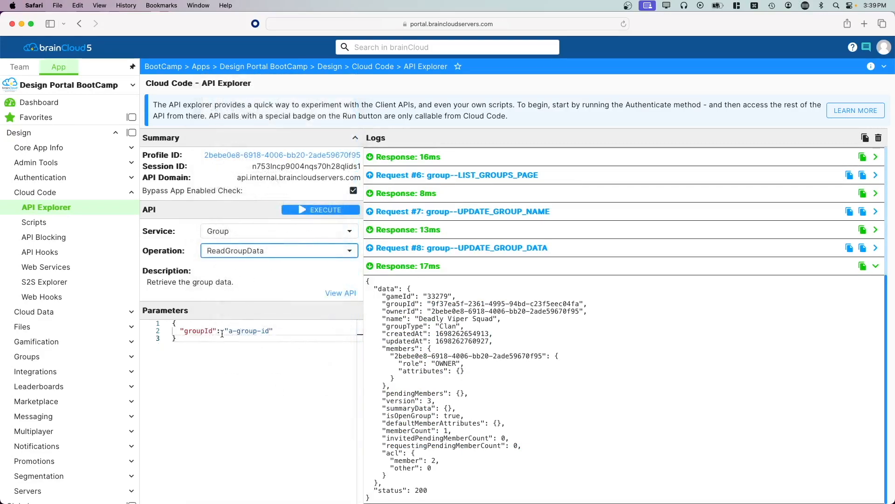
drag(228, 331, 256, 331)
key(super+v)
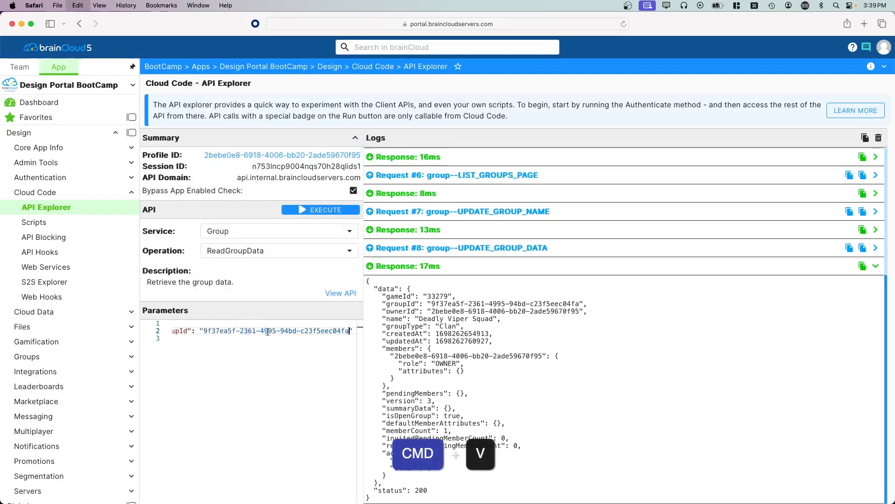
click(315, 211)
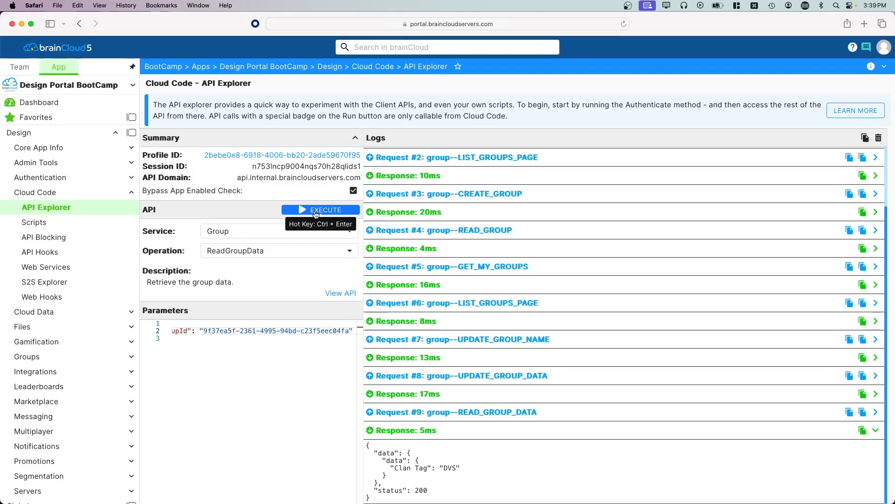
Step: Open the app's list of created groups and view the details of the Deadly Viper Squad group
scroll(70, 327, down, 5)
click(69, 368)
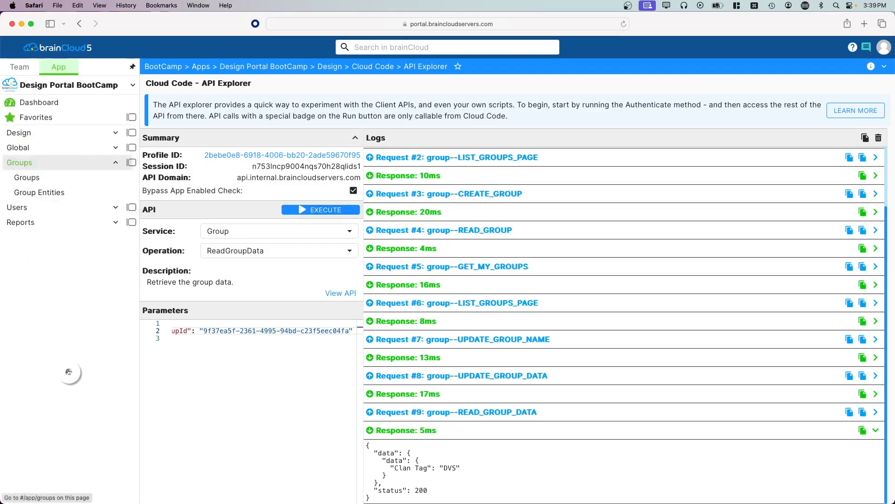
click(39, 180)
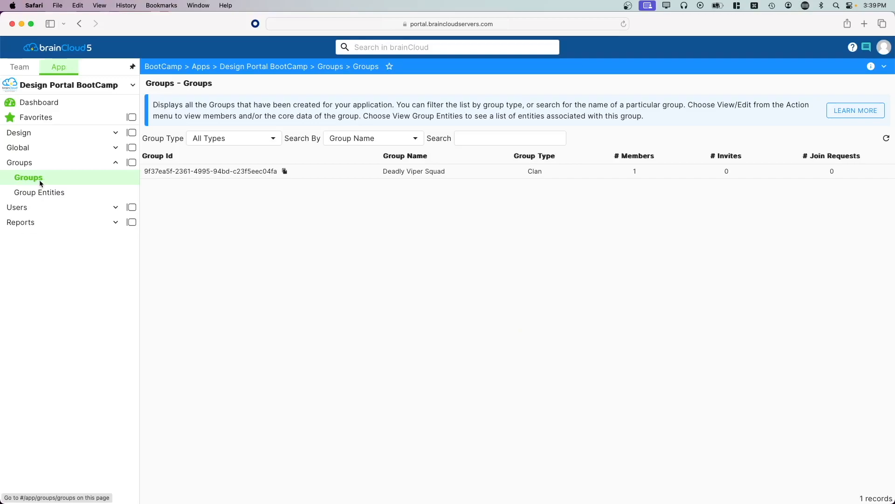
click(343, 176)
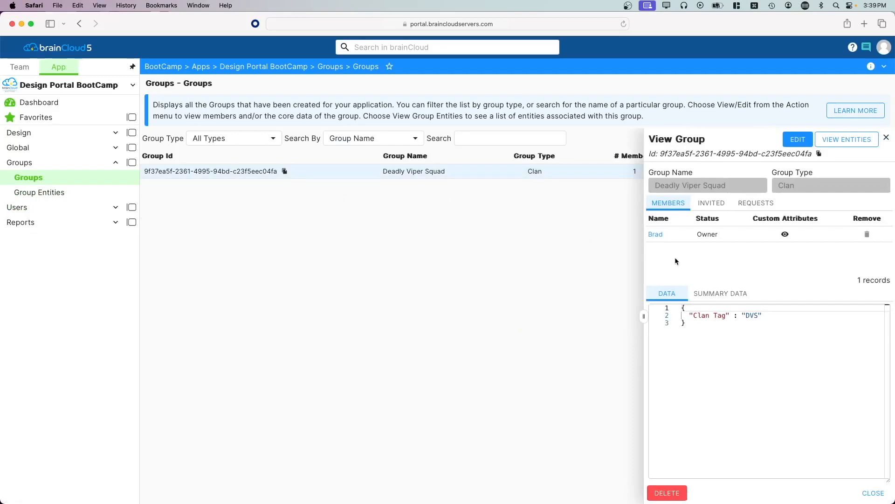